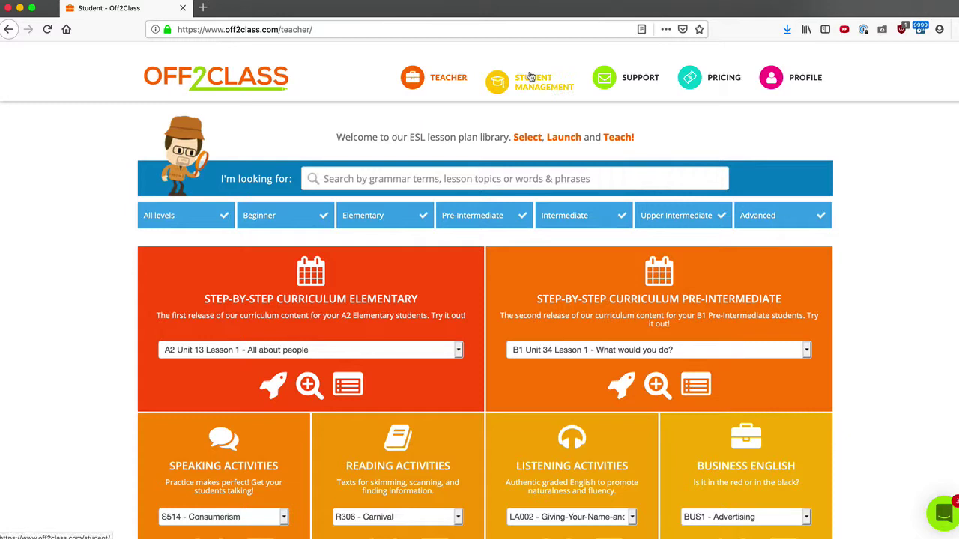
# - Open the test student's profile from Student Management and look over the example note
pyautogui.click(530, 78)
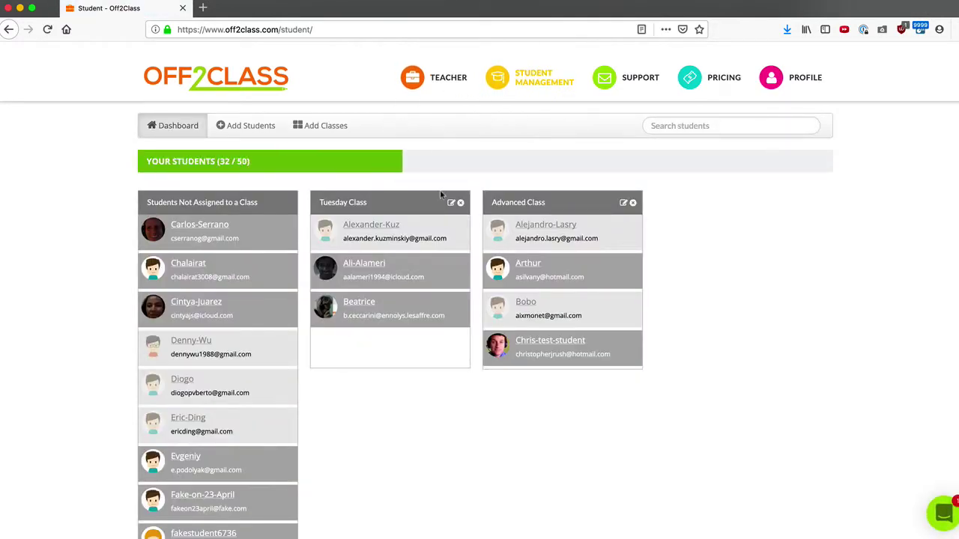
pyautogui.click(202, 496)
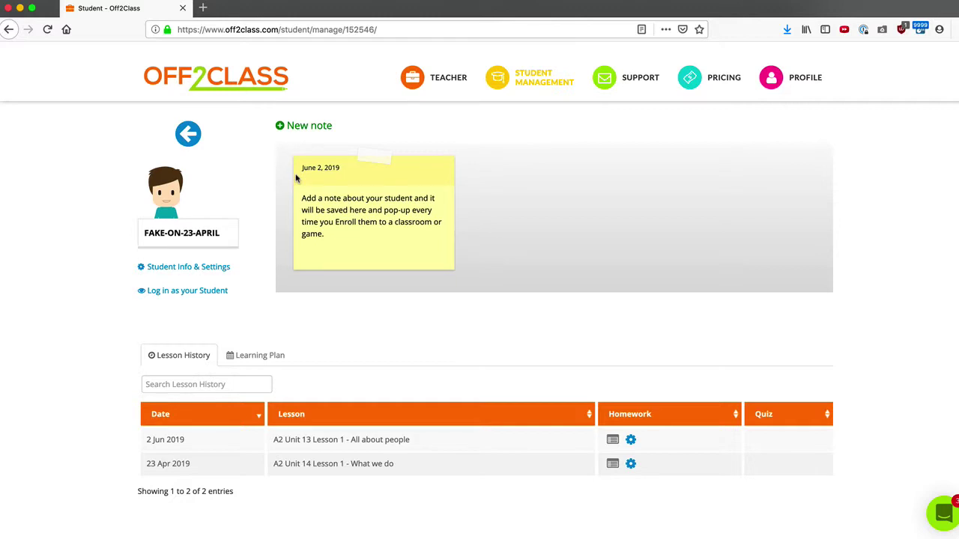
pyautogui.doubleClick(369, 211)
pyautogui.click(366, 217)
# - Write a new note '45 year old account manager. Likes cats and travel.', pin it as sticky, and save it
pyautogui.click(279, 128)
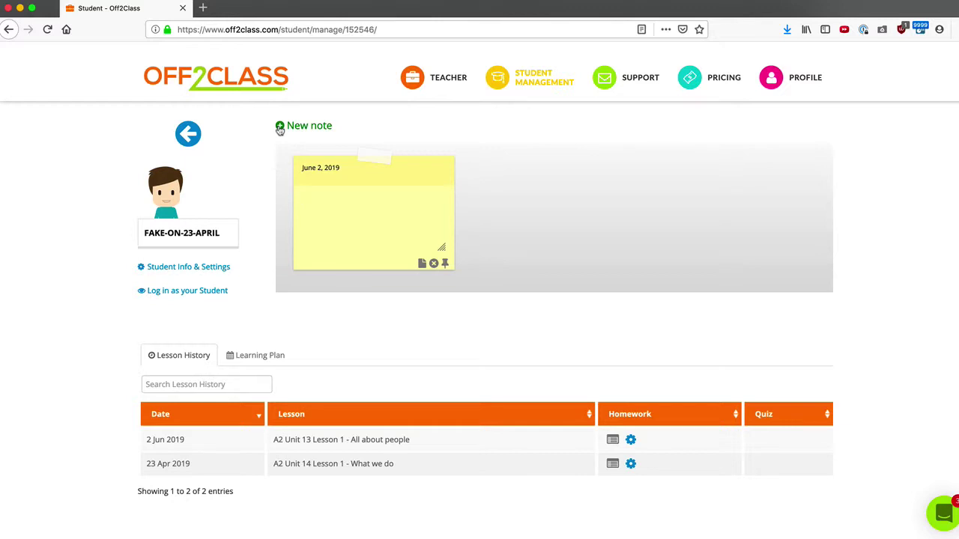
pyautogui.write('45')
pyautogui.write(' year o')
pyautogui.write('ld account manager. Likes cats and travel.')
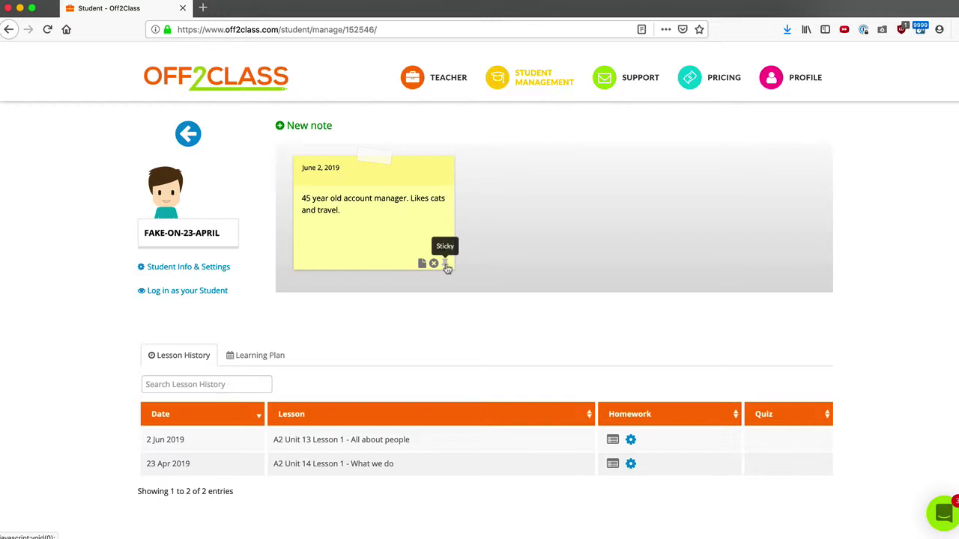
pyautogui.click(446, 264)
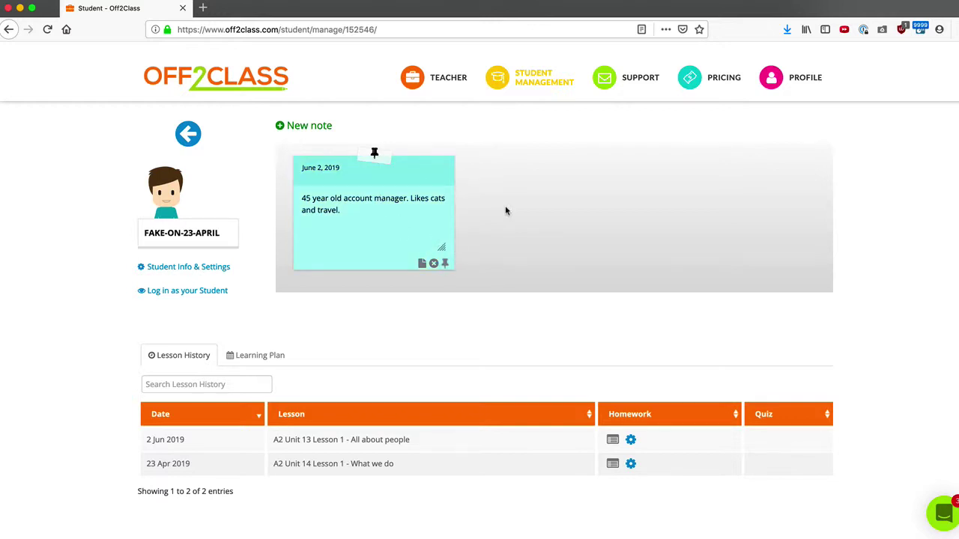
pyautogui.click(421, 264)
pyautogui.moveTo(434, 79)
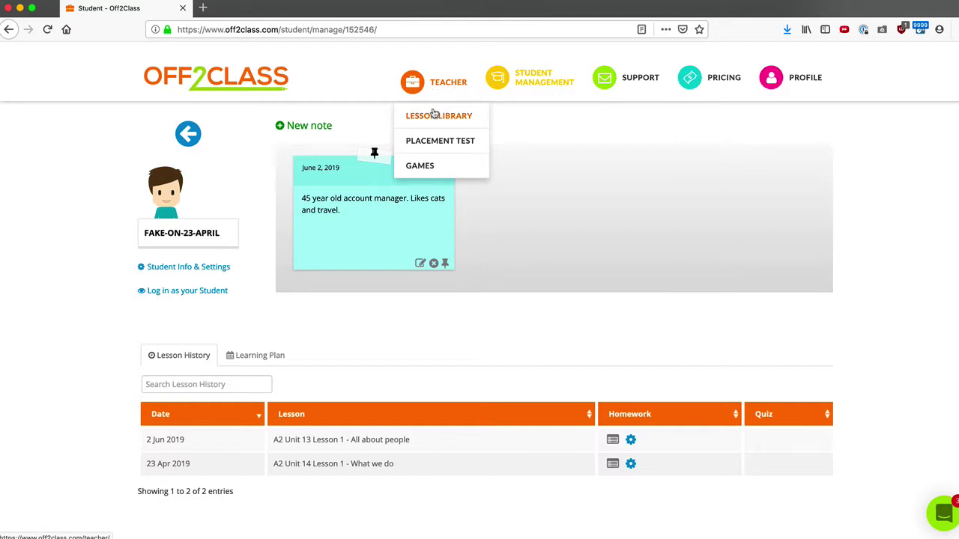
# - Launch the Elementary A2 Unit 13 lesson, enroll the test student, and show their saved notes
pyautogui.click(433, 115)
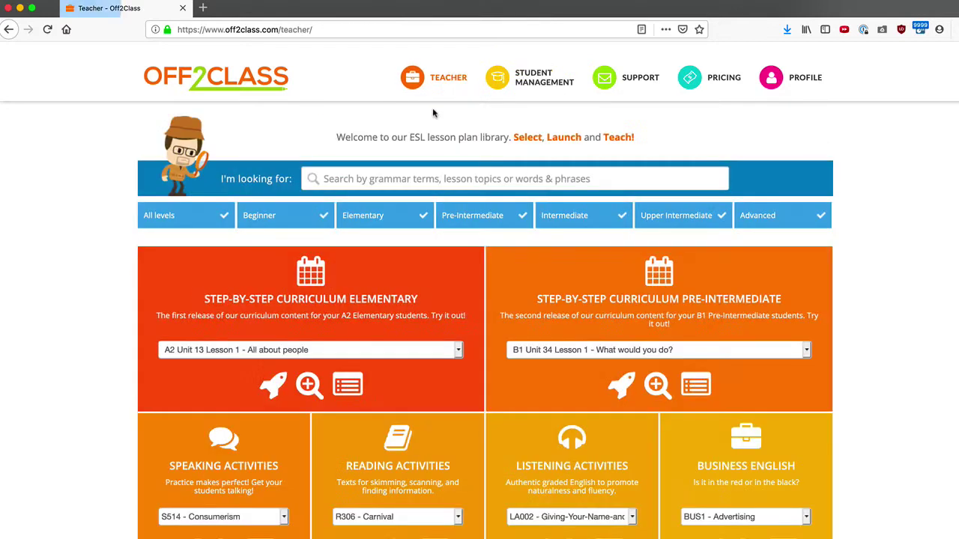
pyautogui.click(273, 385)
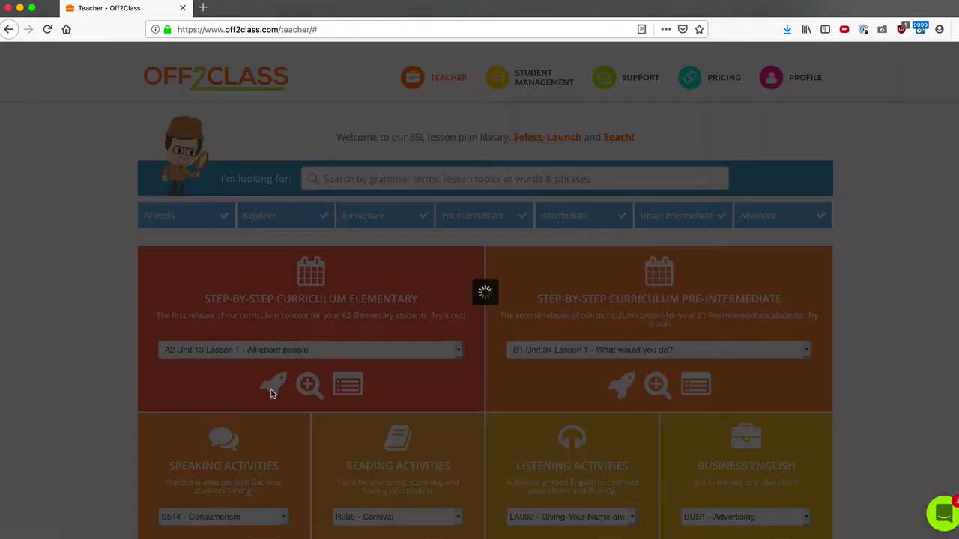
pyautogui.click(453, 294)
pyautogui.click(456, 322)
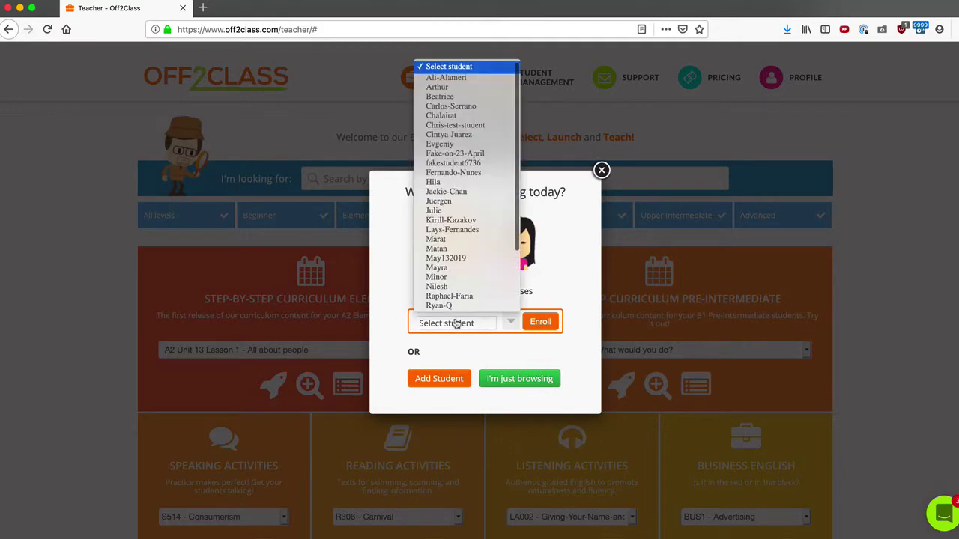
pyautogui.click(455, 152)
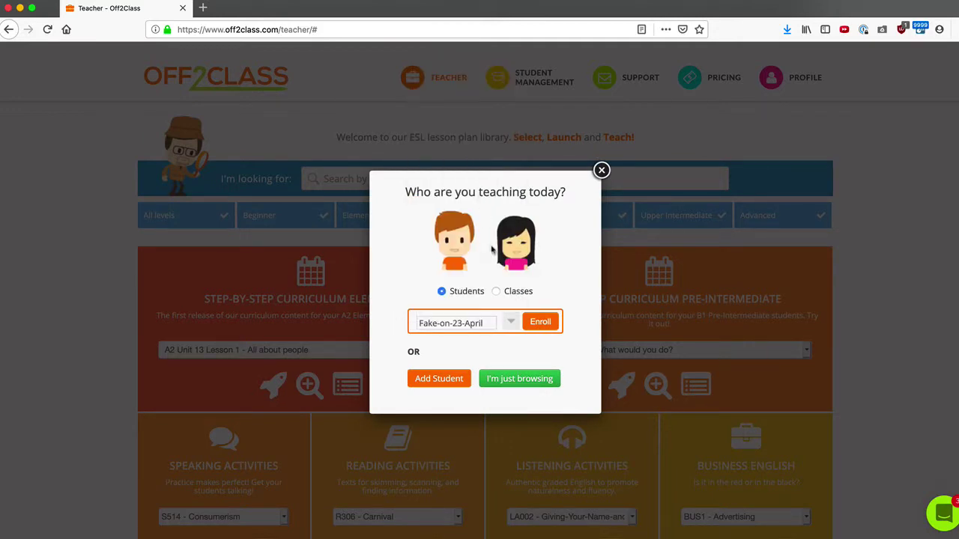
pyautogui.click(535, 322)
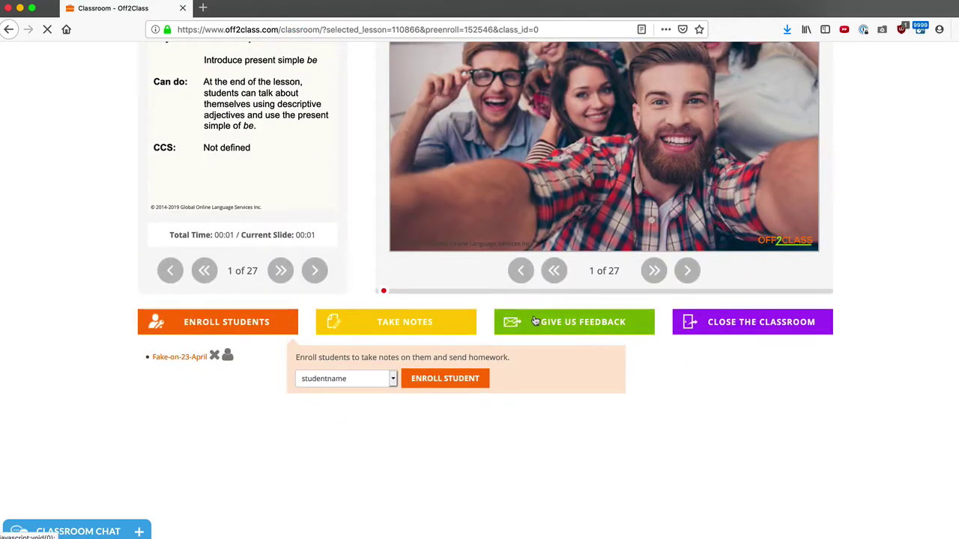
pyautogui.click(227, 355)
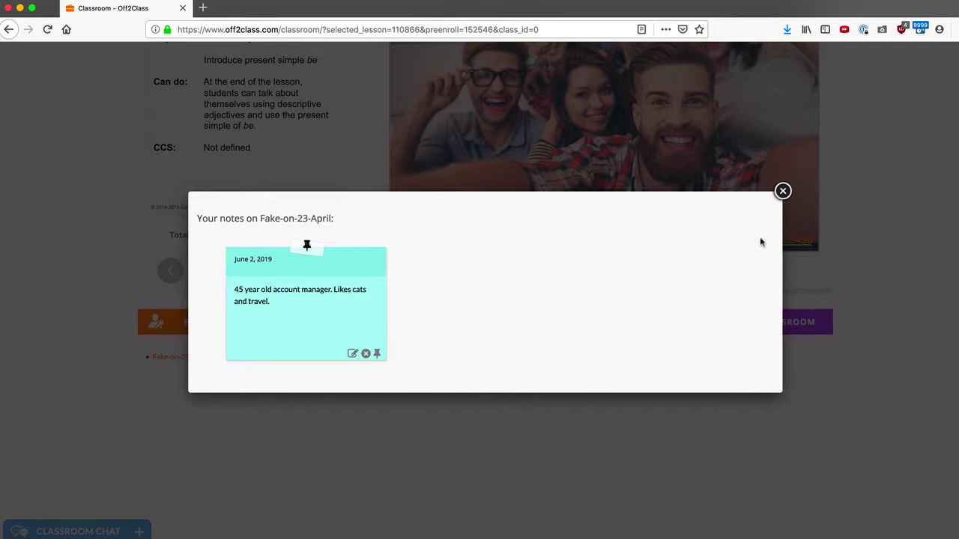
pyautogui.click(783, 190)
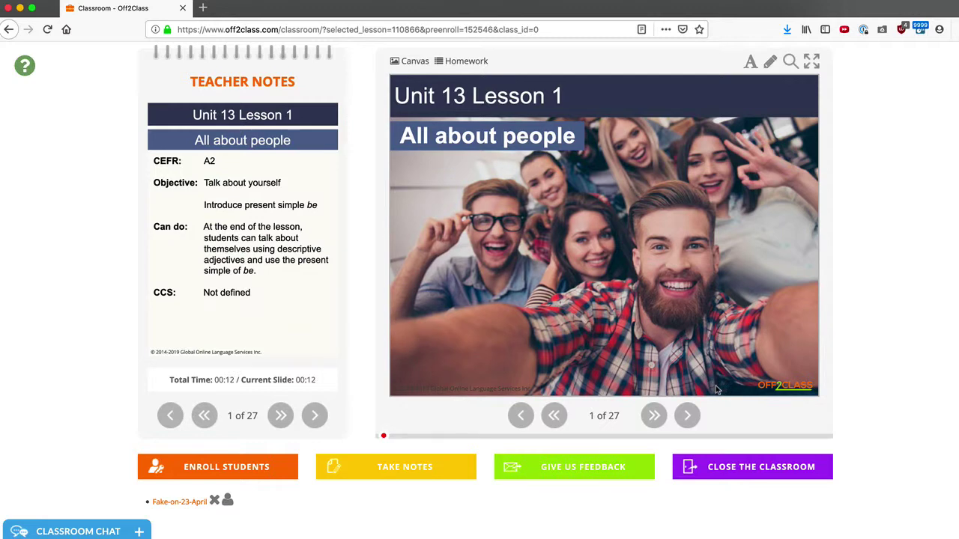
pyautogui.click(689, 417)
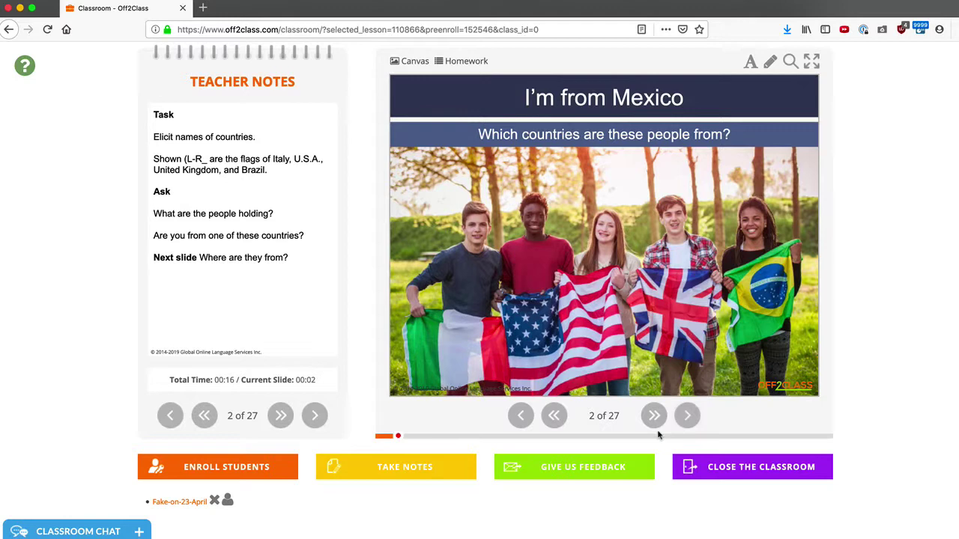
pyautogui.click(637, 437)
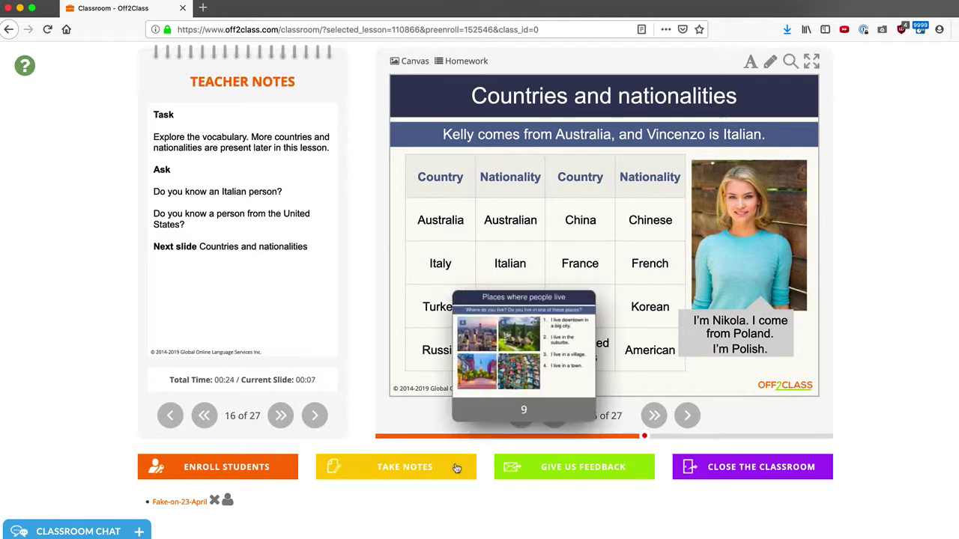
pyautogui.click(422, 470)
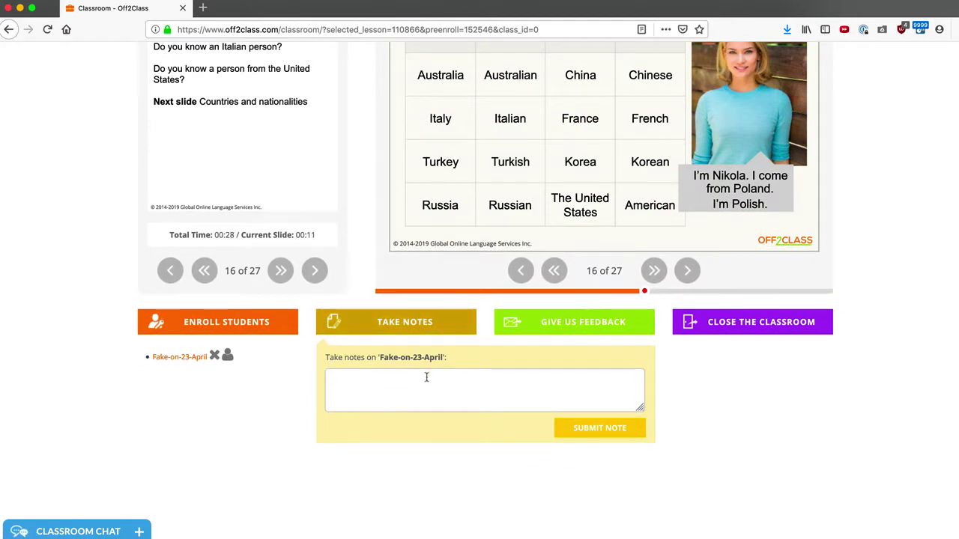
pyautogui.write('We finished slide 16')
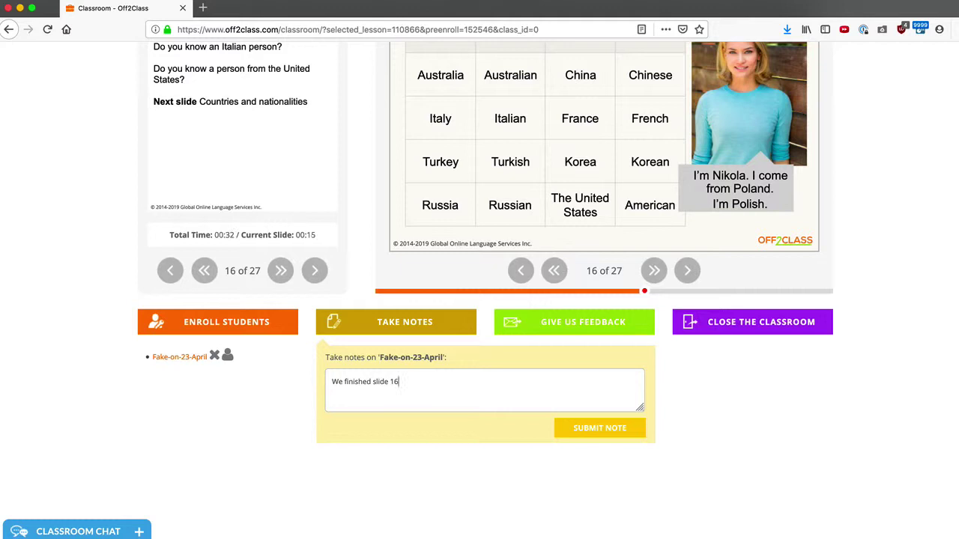
pyautogui.click(628, 432)
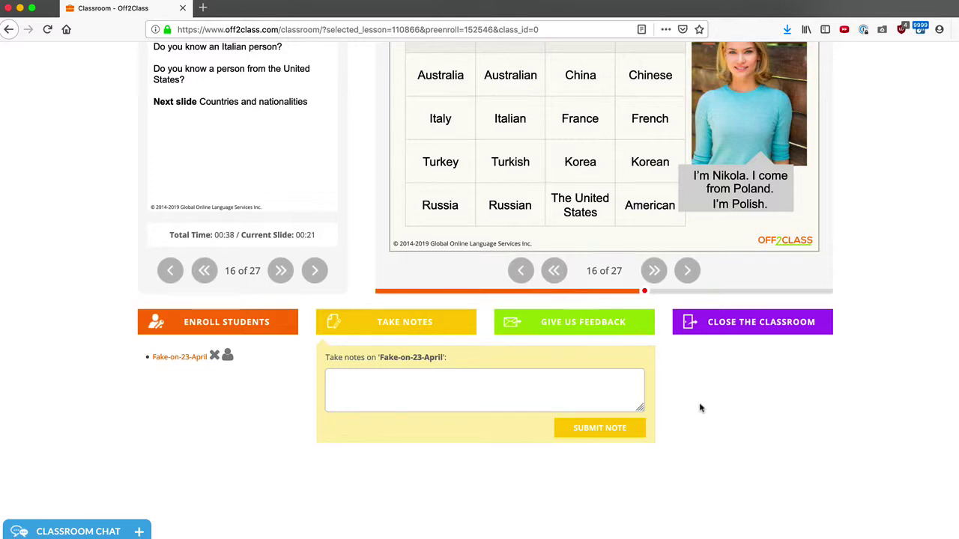
pyautogui.scroll(2, 730, 445)
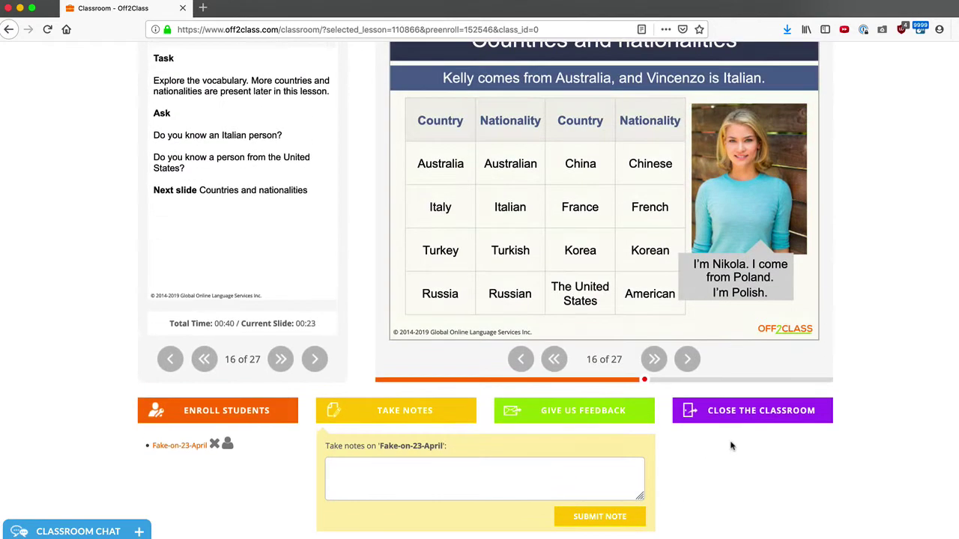
# - Close the classroom without sending homework
pyautogui.click(754, 411)
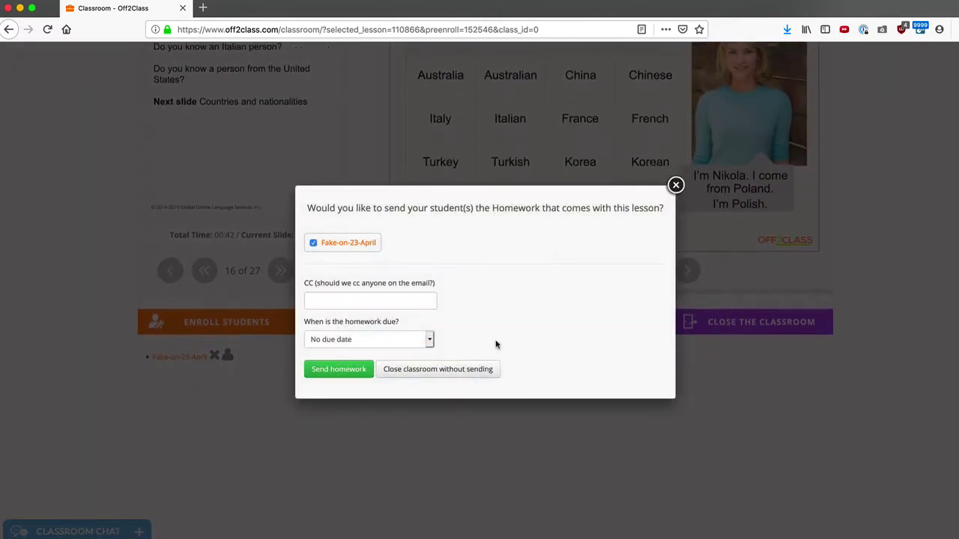
pyautogui.click(425, 368)
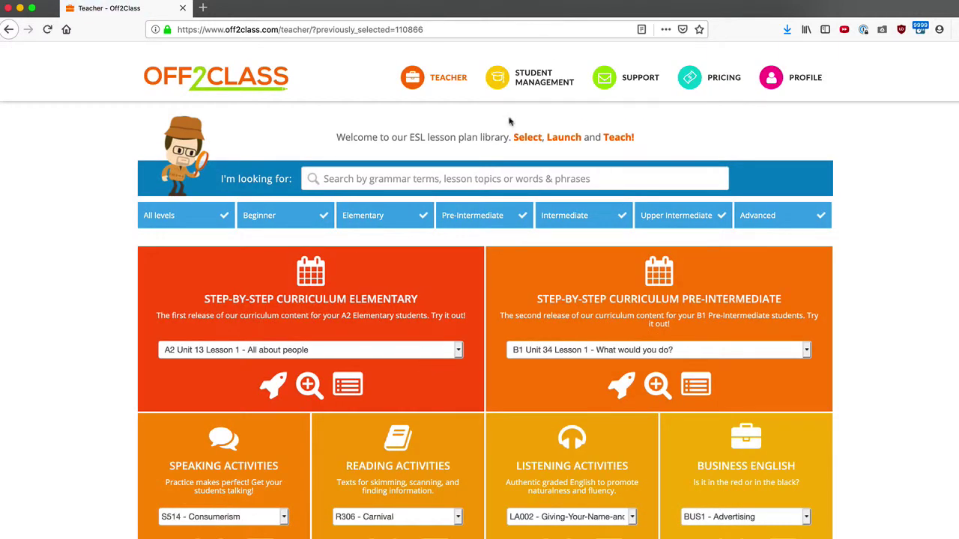
pyautogui.scroll(-3, 516, 105)
# - Open the test student's profile and review the date and lesson name on the 'We finished slide 16' note
pyautogui.click(535, 82)
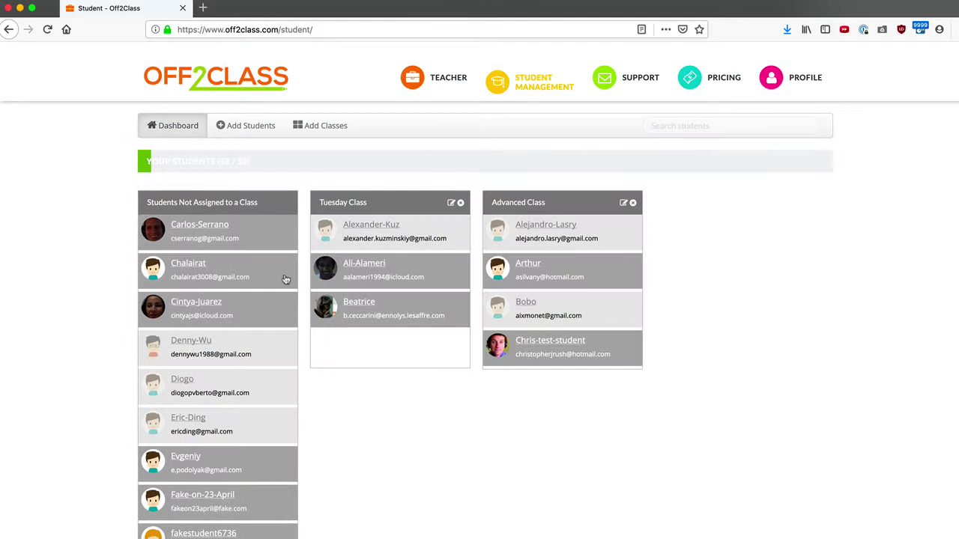
pyautogui.scroll(-1, 172, 420)
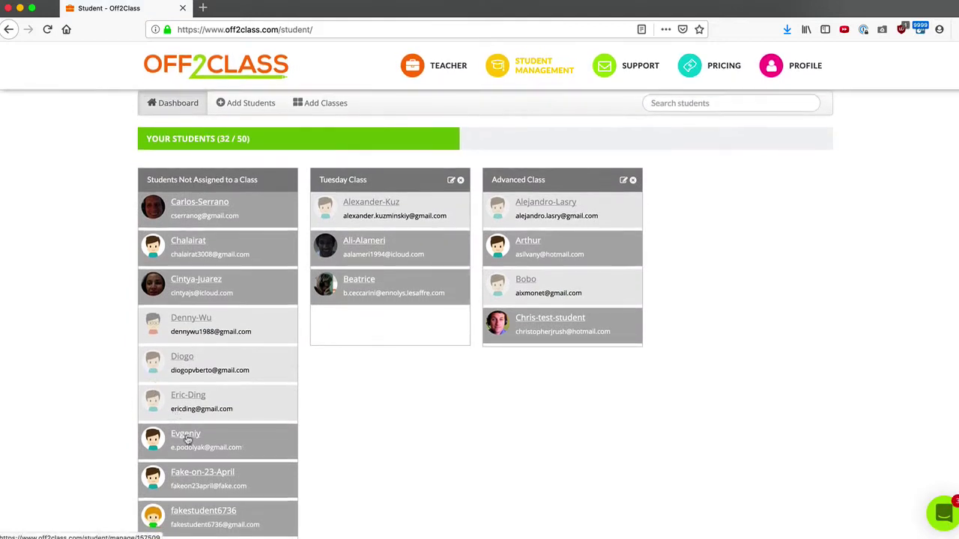
pyautogui.click(199, 473)
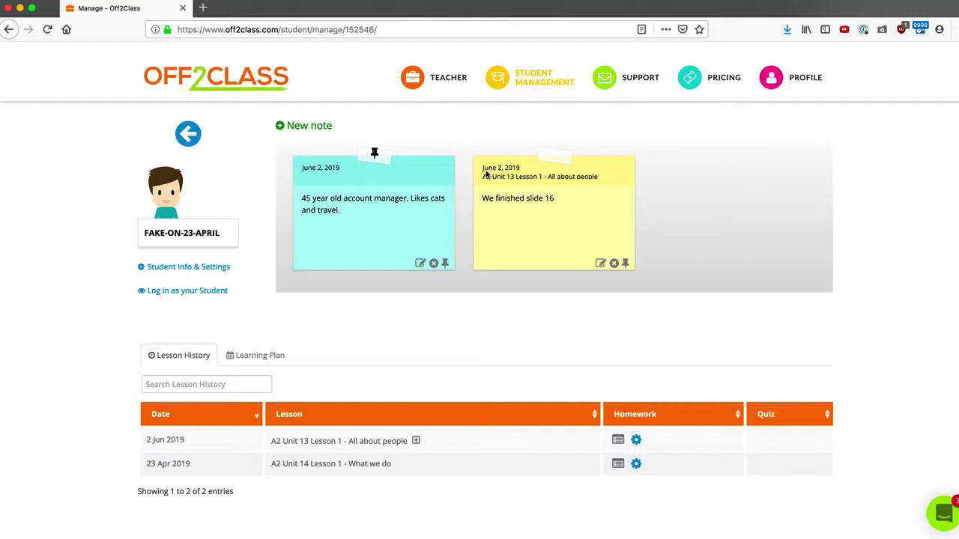
pyautogui.moveTo(484, 167); pyautogui.dragTo(527, 170)
pyautogui.tripleClick(527, 174)
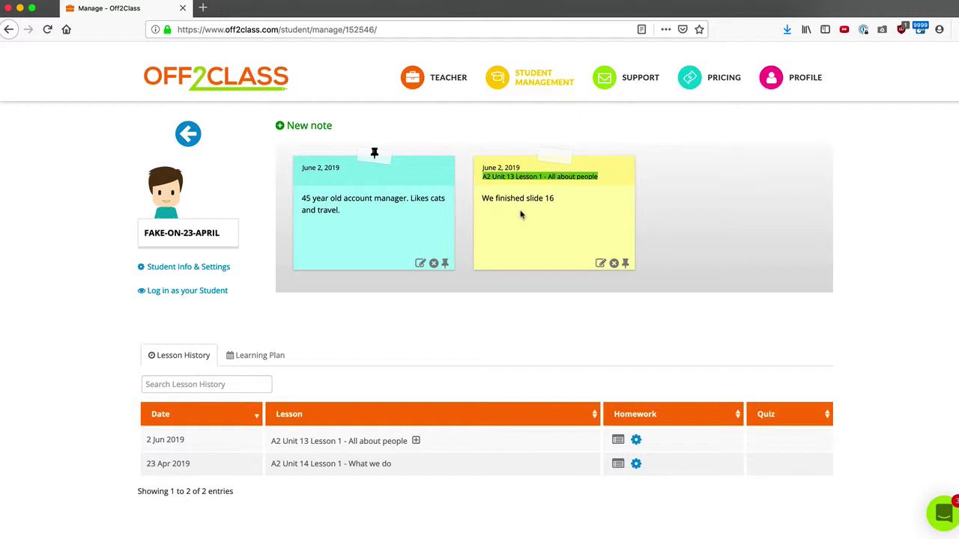
pyautogui.click(521, 215)
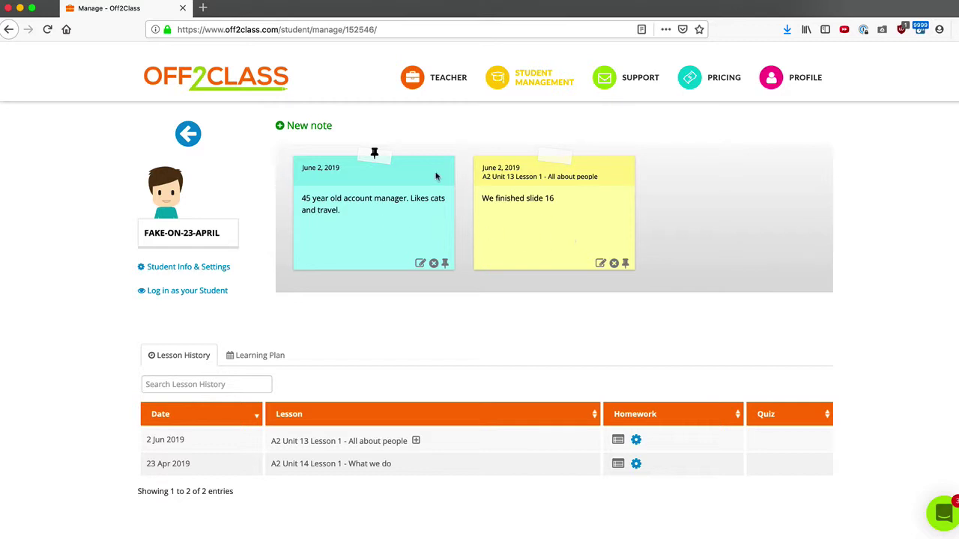
# - Add notes 'Ask about vacation', 'Don't ask about travel -- the trip was no good!' and 'Remember phrasal verbs next time'
pyautogui.click(329, 131)
pyautogui.write('Ask about vacation')
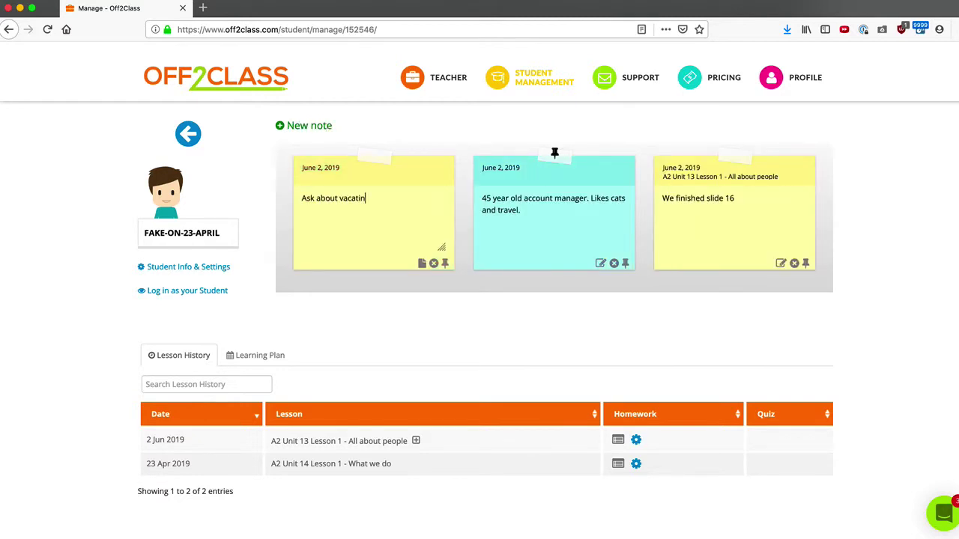
pyautogui.write("Don't ask about travel -- the trip was no good!")
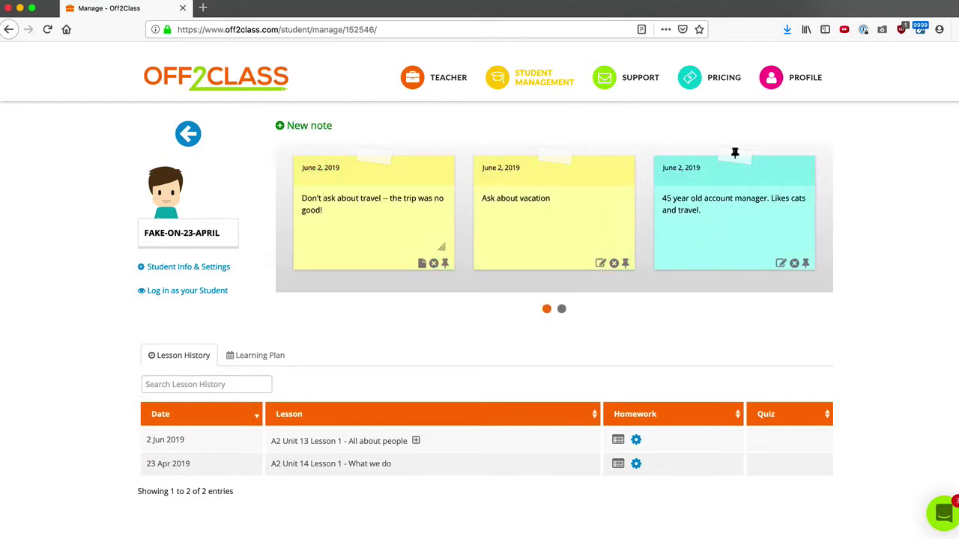
pyautogui.write('Remember phrasal verbs next time')
pyautogui.hscroll(5, 636, 200)
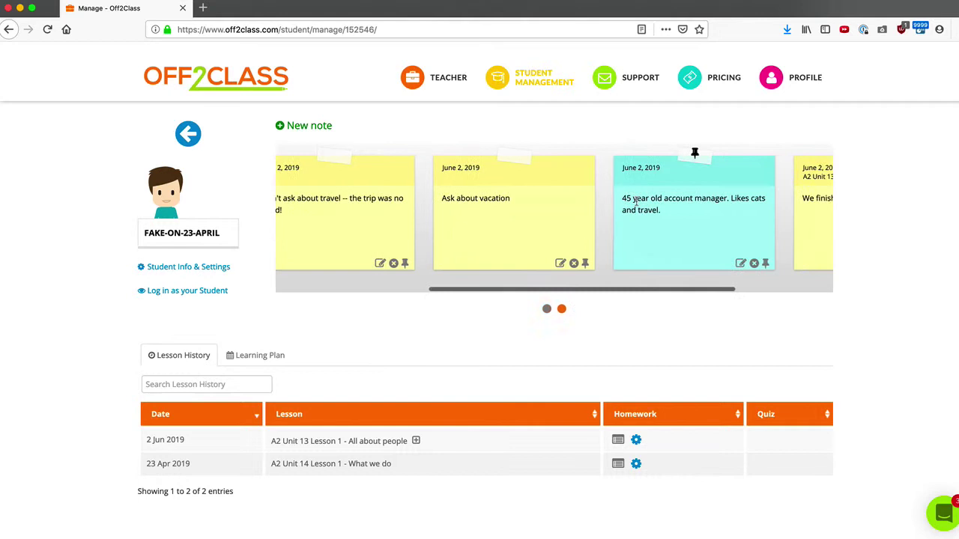
pyautogui.hscroll(-5, 636, 200)
pyautogui.moveTo(434, 81)
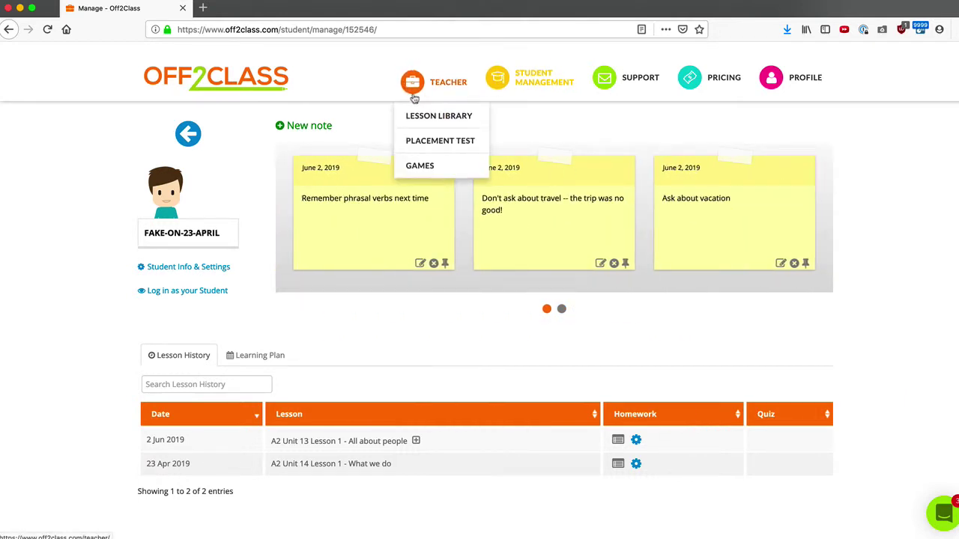
# - Launch the Elementary curriculum lesson from the Lesson Library for the test student and enroll them
pyautogui.click(423, 117)
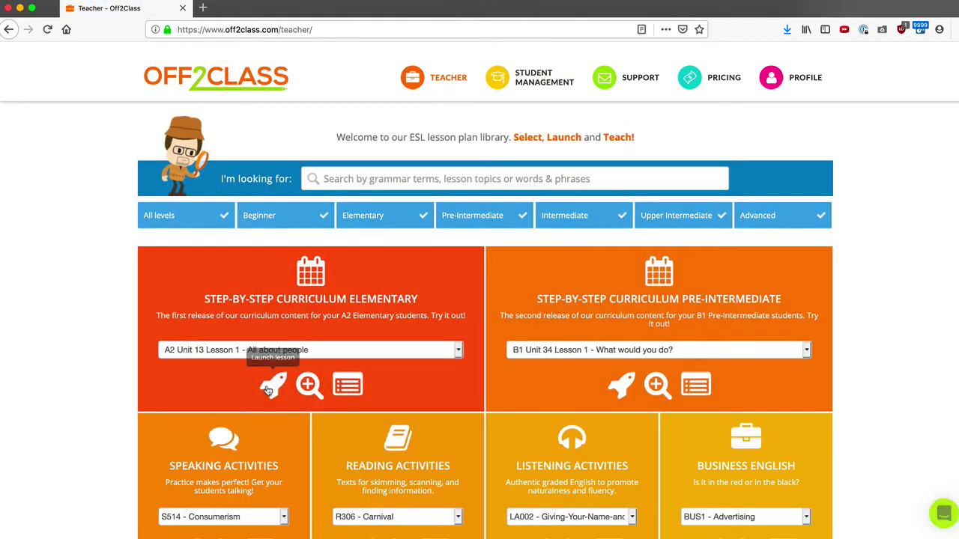
pyautogui.click(273, 385)
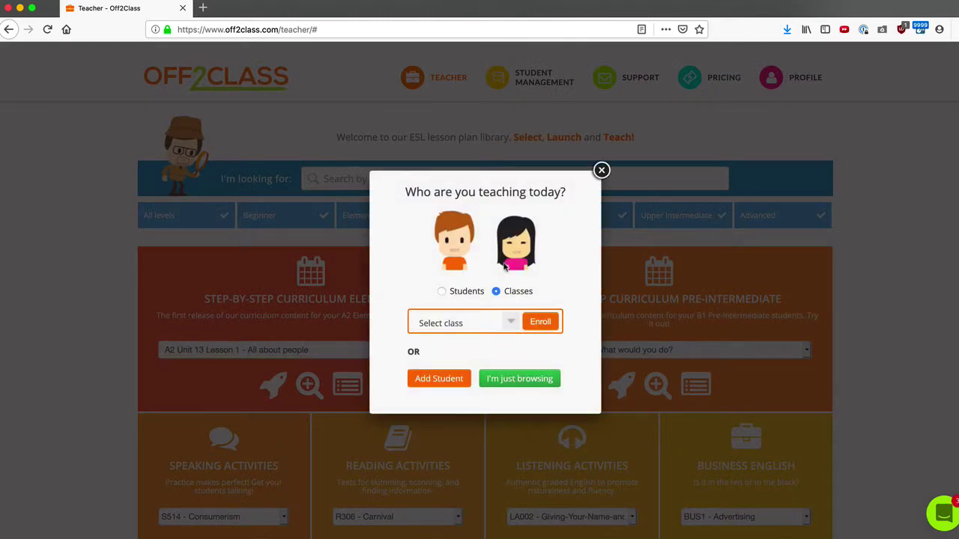
pyautogui.click(456, 290)
pyautogui.click(447, 323)
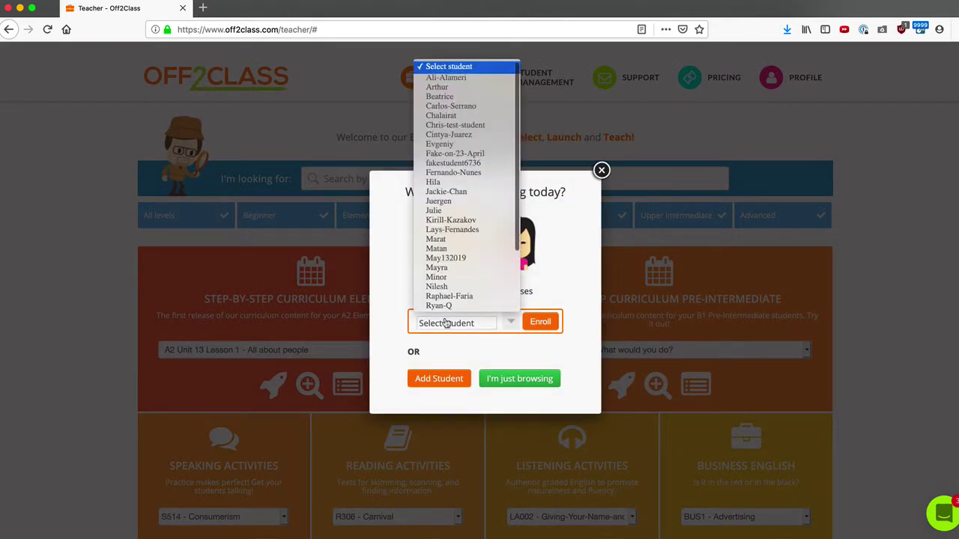
pyautogui.click(466, 154)
pyautogui.click(541, 321)
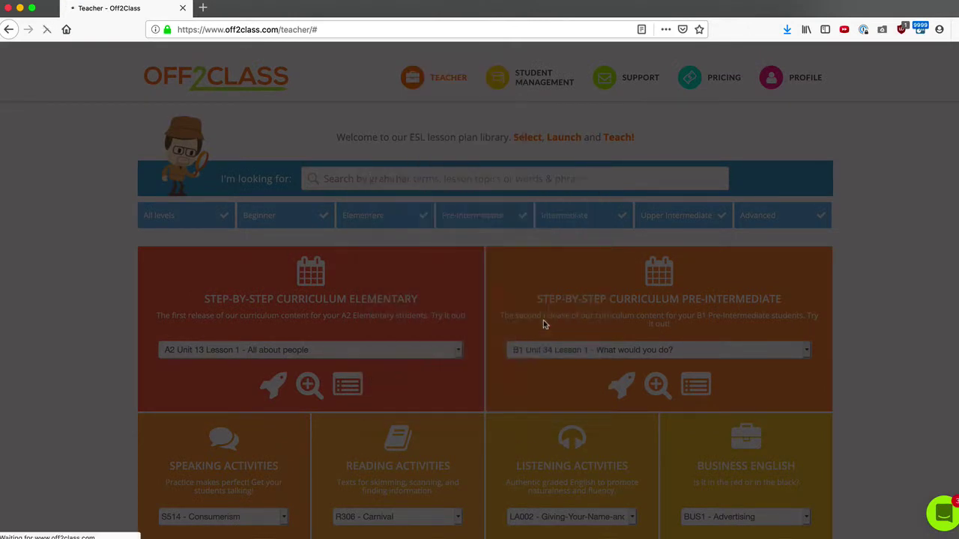